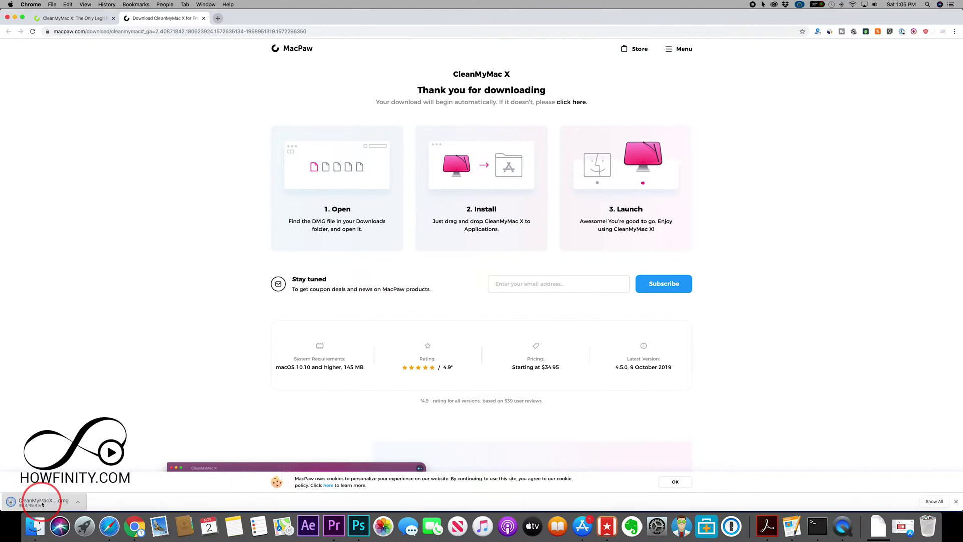
- Copy CleanMyMac X from the DMG into Applications and launch it from the Applications folder
{"action": "left_click_drag", "start_coordinate": [236, 213], "coordinate": [376, 220]}
{"action": "double_click", "coordinate": [374, 217]}
{"action": "scroll", "coordinate": [252, 261], "scroll_direction": "down", "scroll_amount": 3}
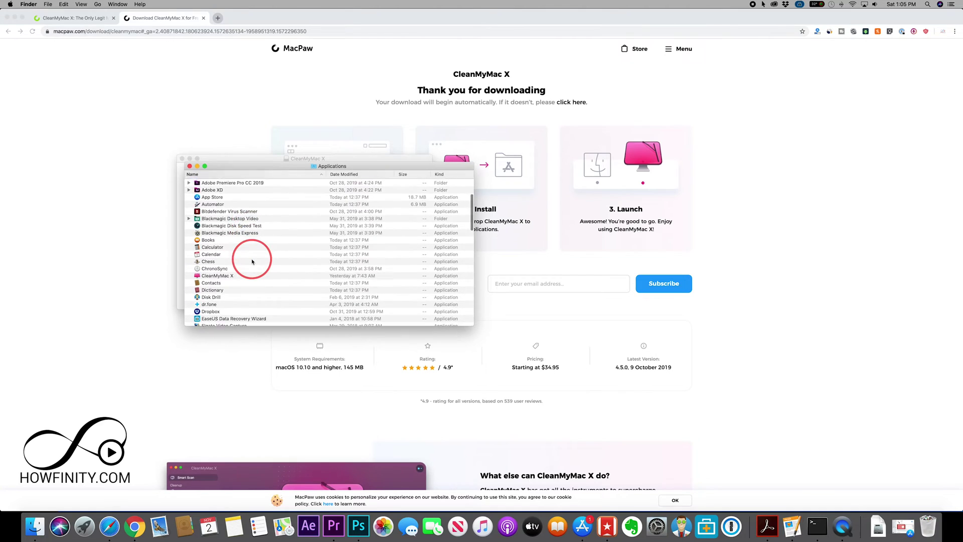
{"action": "scroll", "coordinate": [252, 261], "scroll_direction": "down", "scroll_amount": 3}
{"action": "left_click", "coordinate": [221, 238]}
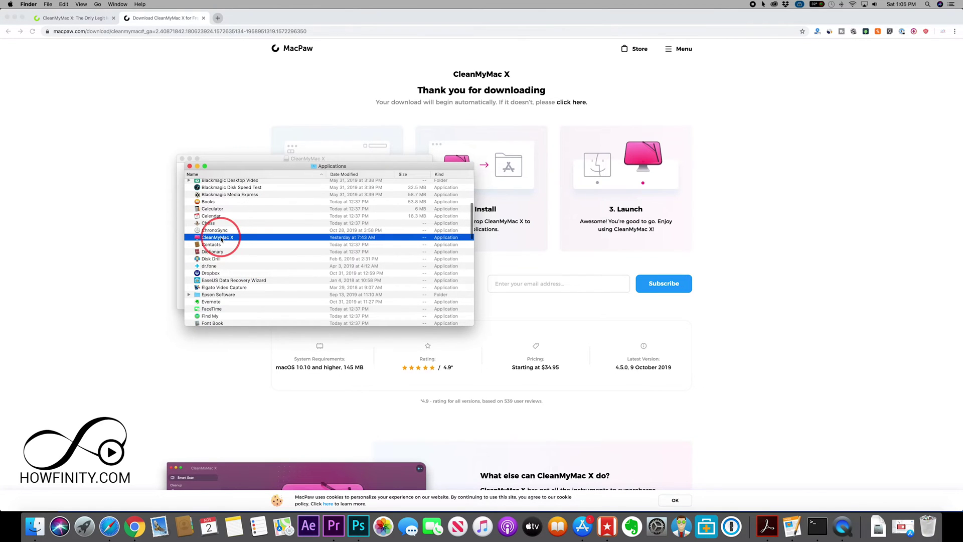
{"action": "double_click", "coordinate": [218, 239]}
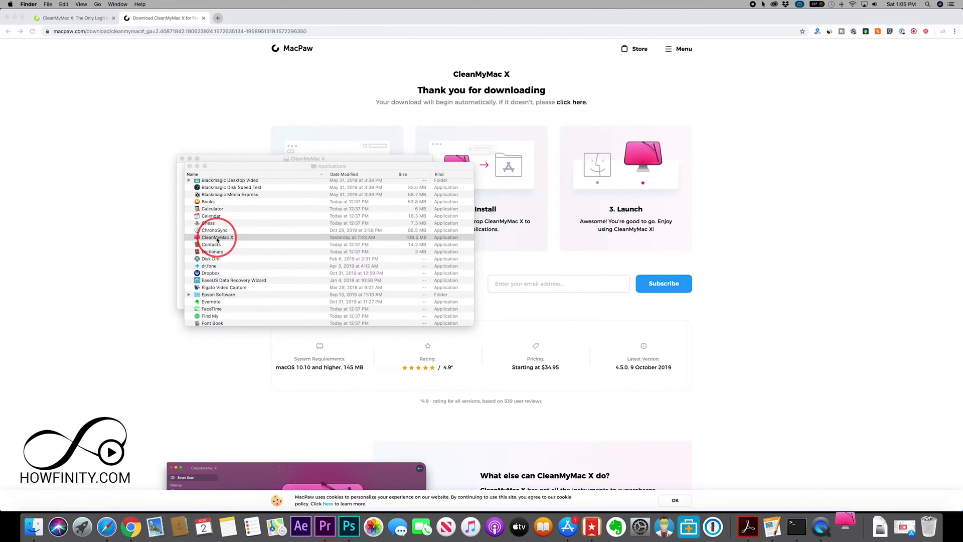
- Confirm opening the downloaded app, allow removable-volume access, and accept the Privacy Policy
{"action": "left_click", "coordinate": [549, 167]}
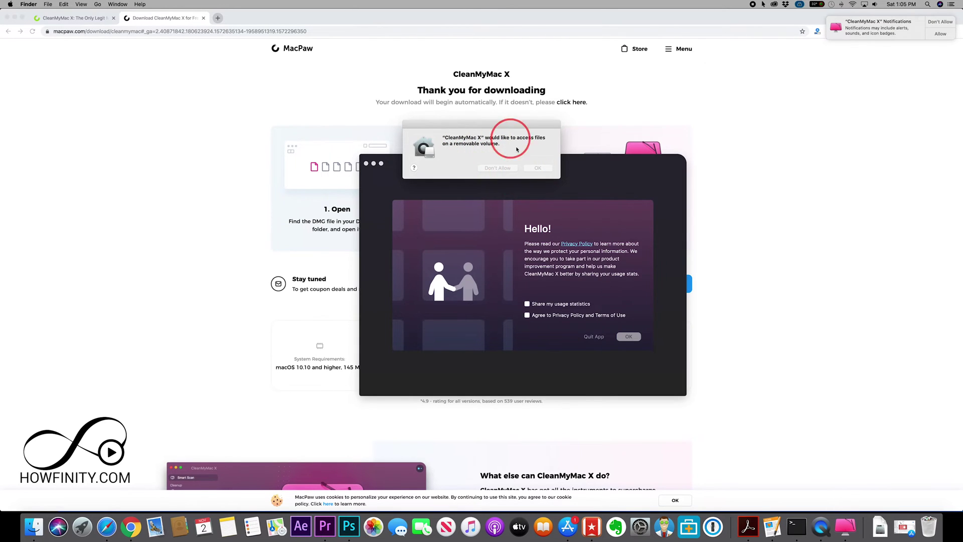
{"action": "left_click", "coordinate": [538, 167]}
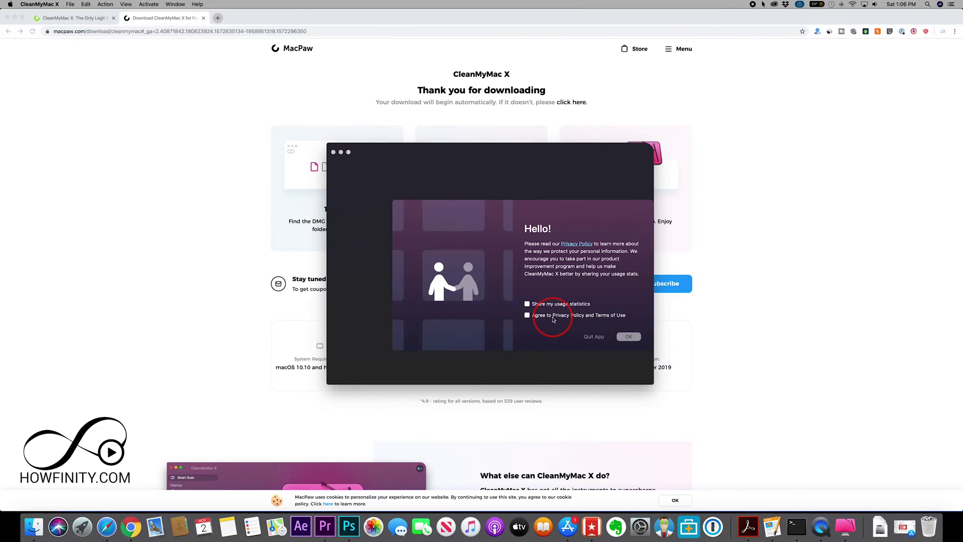
{"action": "left_click", "coordinate": [527, 315]}
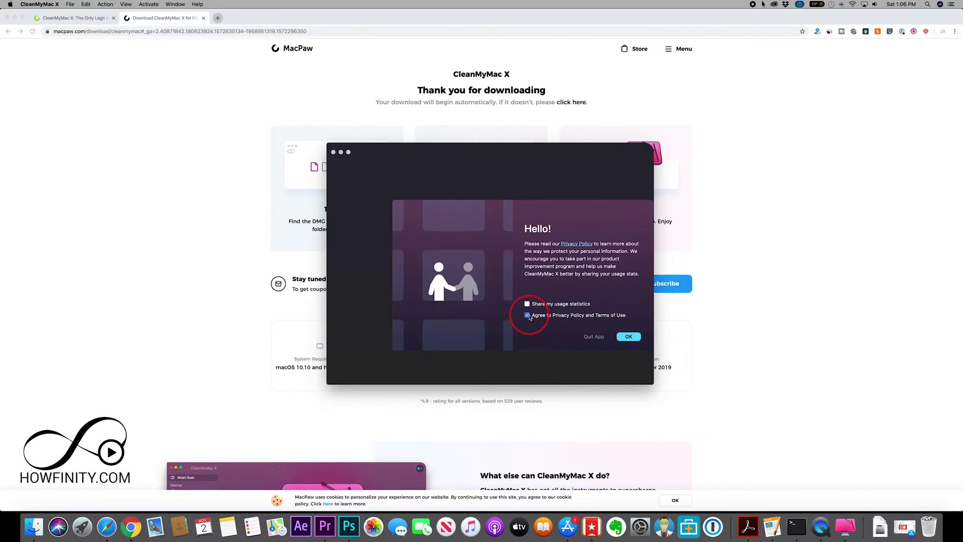
{"action": "left_click", "coordinate": [625, 337]}
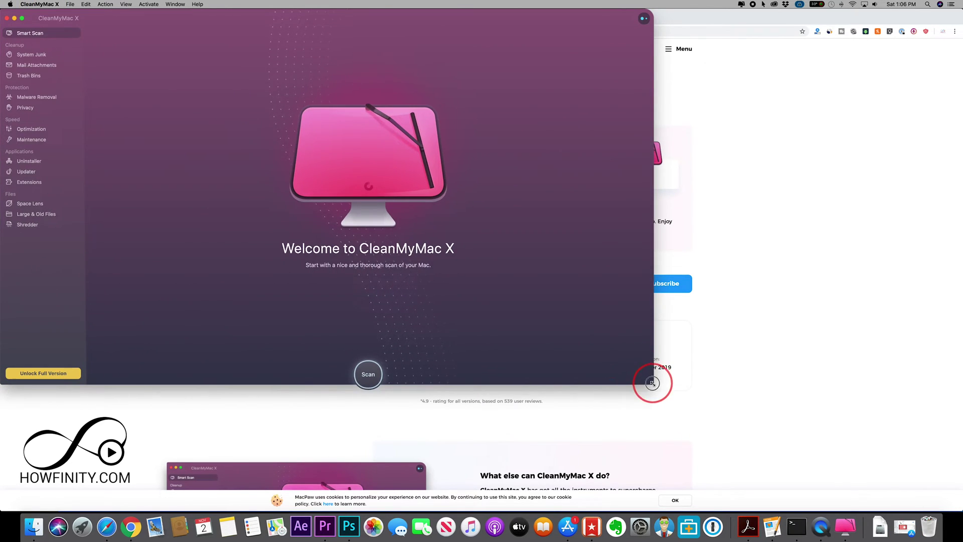
- Maximize the window, browse System Junk, Mail Attachments, Trash Bins and Malware Removal, then scan
{"action": "left_click_drag", "start_coordinate": [653, 383], "coordinate": [959, 509]}
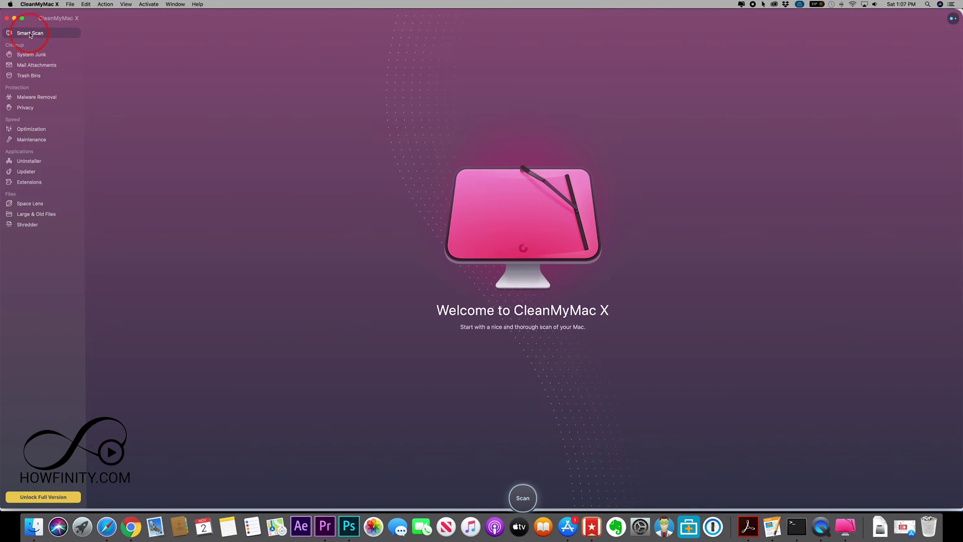
{"action": "left_click", "coordinate": [30, 56]}
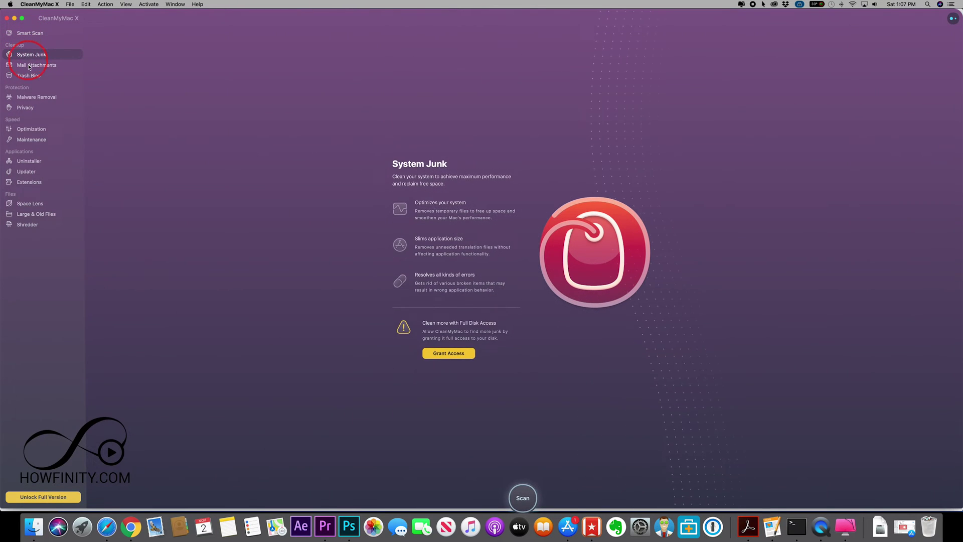
{"action": "left_click", "coordinate": [29, 66]}
{"action": "left_click", "coordinate": [28, 77]}
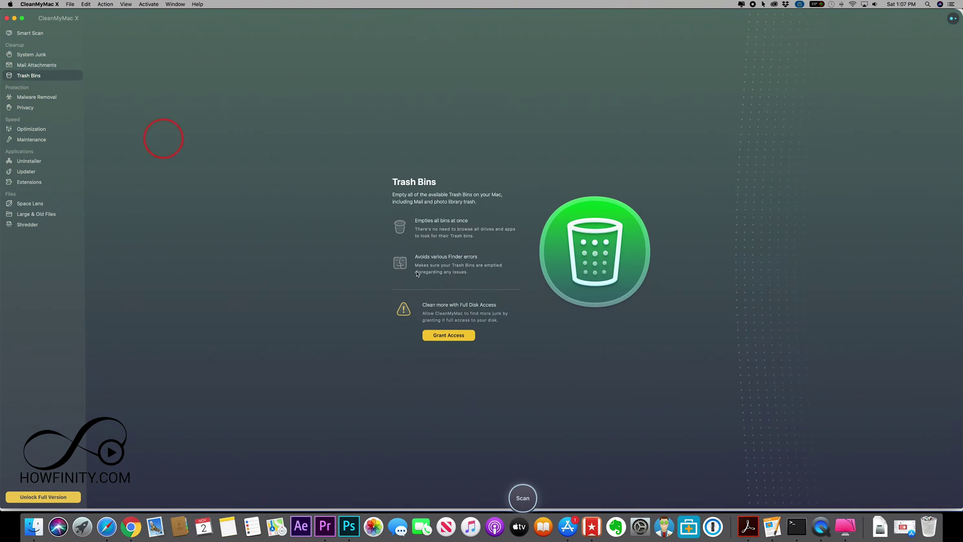
{"action": "left_click", "coordinate": [29, 97]}
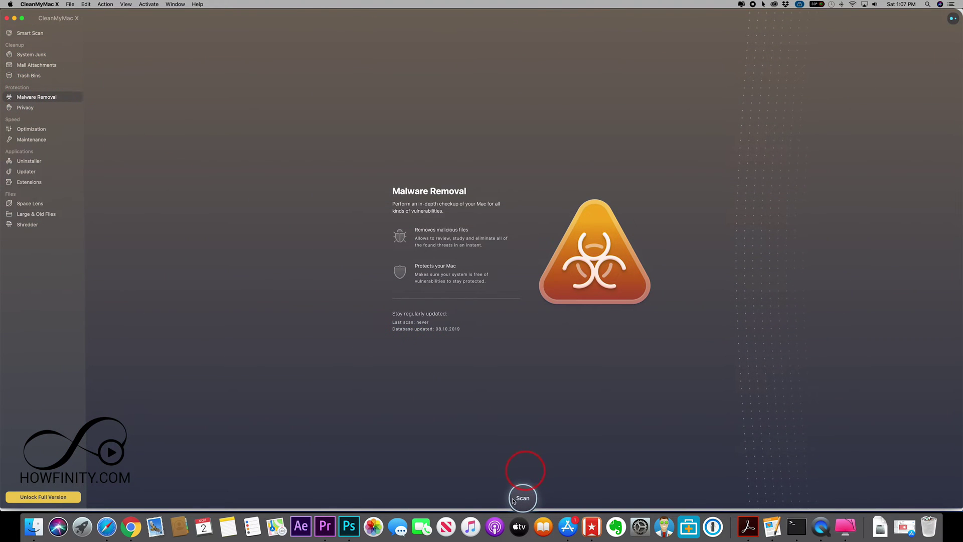
{"action": "left_click", "coordinate": [27, 34]}
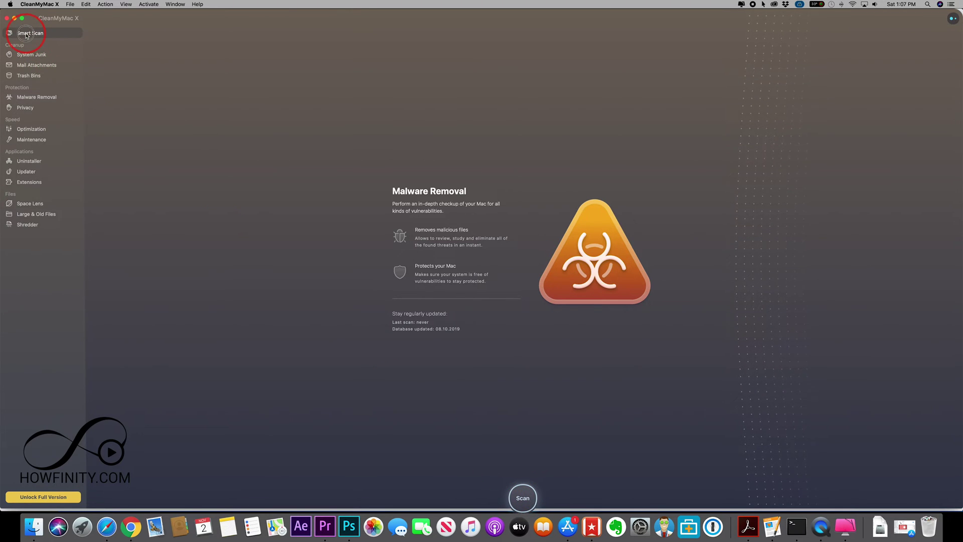
{"action": "left_click", "coordinate": [523, 497]}
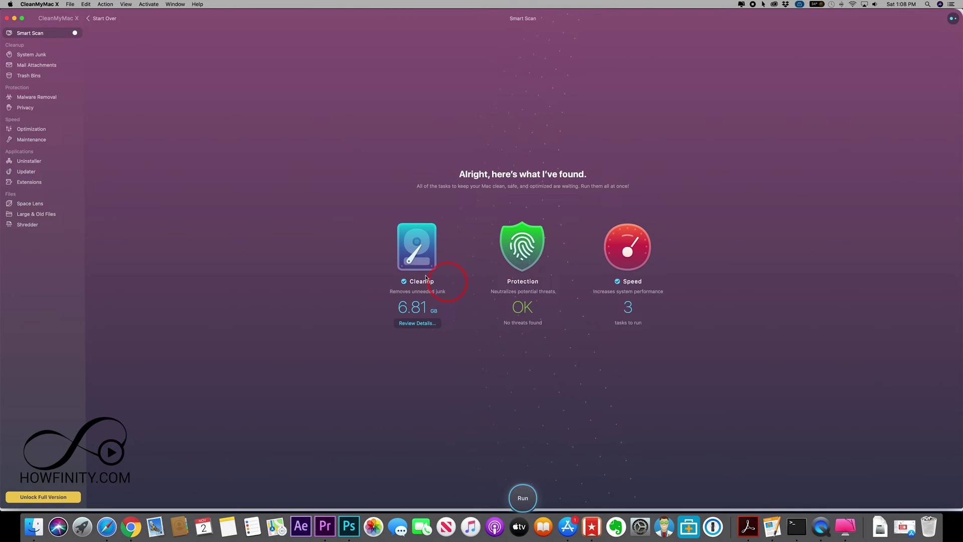
- Open the 6.81 GB System Junk breakdown and tick Language Files
{"action": "left_click", "coordinate": [416, 323]}
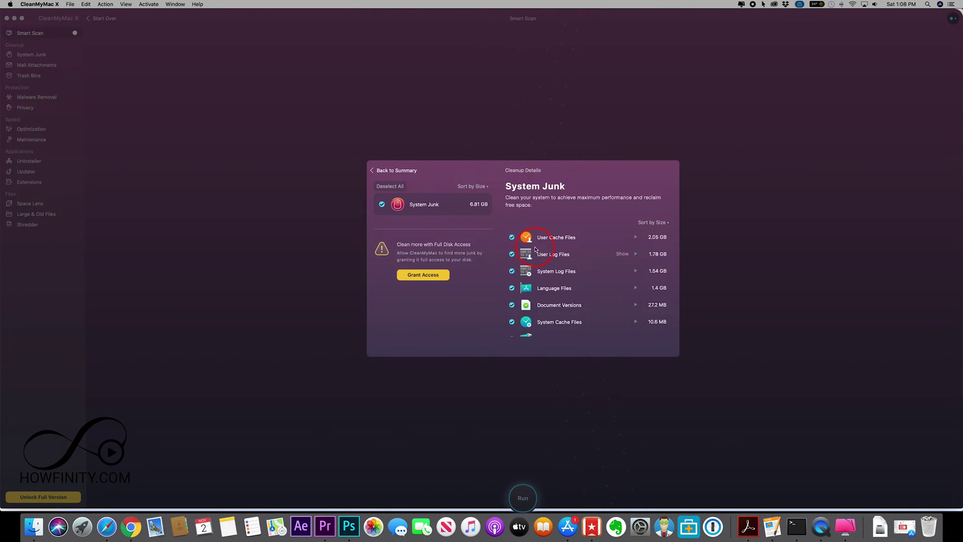
{"action": "scroll", "coordinate": [571, 265], "scroll_direction": "down", "scroll_amount": 2}
{"action": "scroll", "coordinate": [547, 296], "scroll_direction": "up", "scroll_amount": 2}
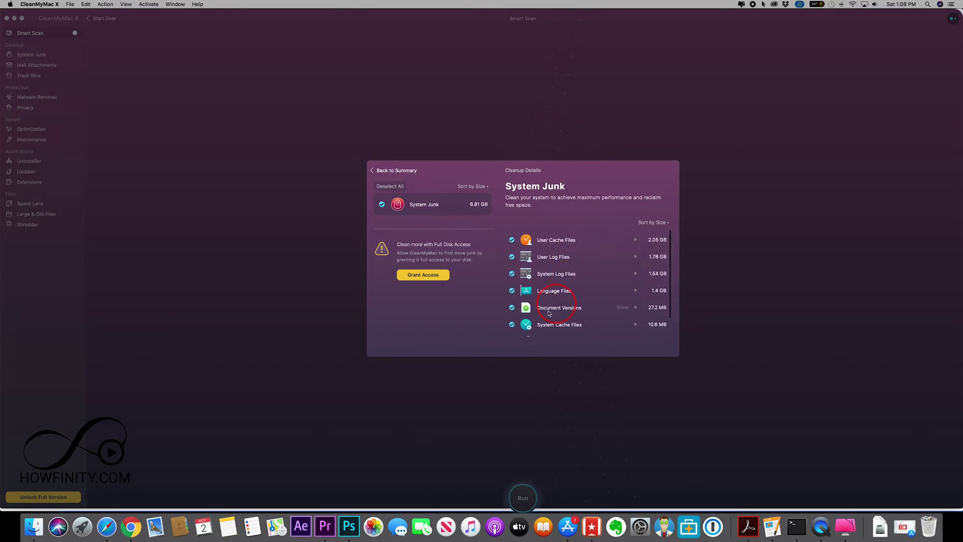
{"action": "scroll", "coordinate": [542, 314], "scroll_direction": "down", "scroll_amount": 2}
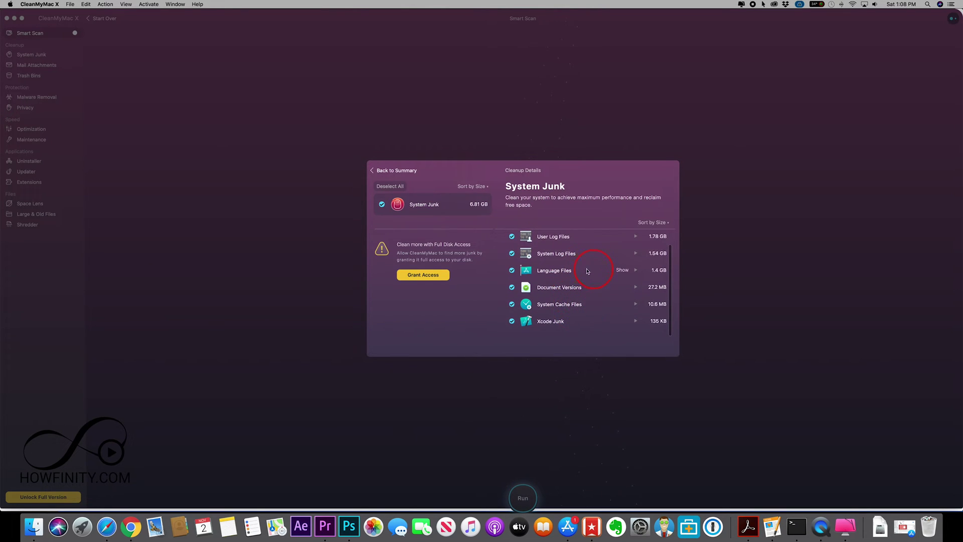
{"action": "scroll", "coordinate": [586, 271], "scroll_direction": "up", "scroll_amount": 2}
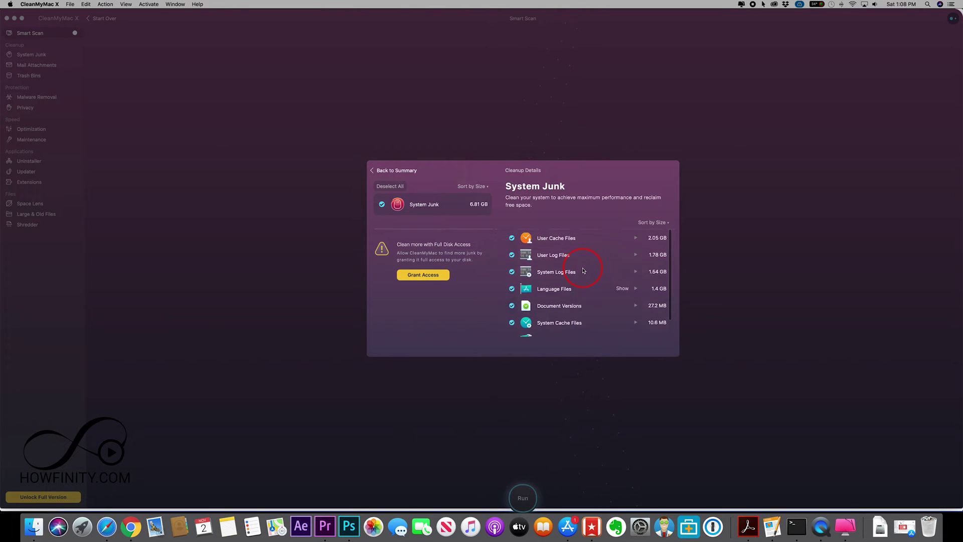
{"action": "left_click", "coordinate": [512, 289]}
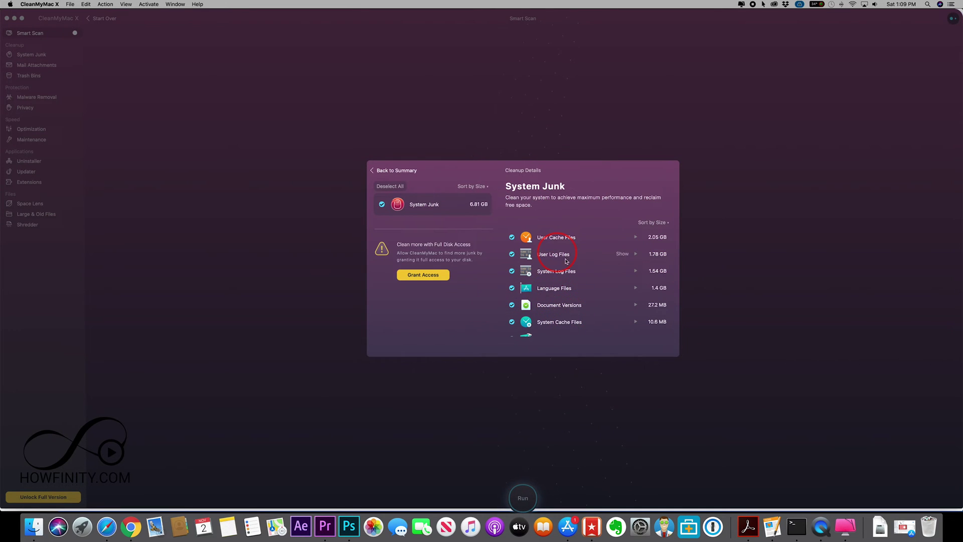
{"action": "scroll", "coordinate": [578, 288], "scroll_direction": "down", "scroll_amount": 1}
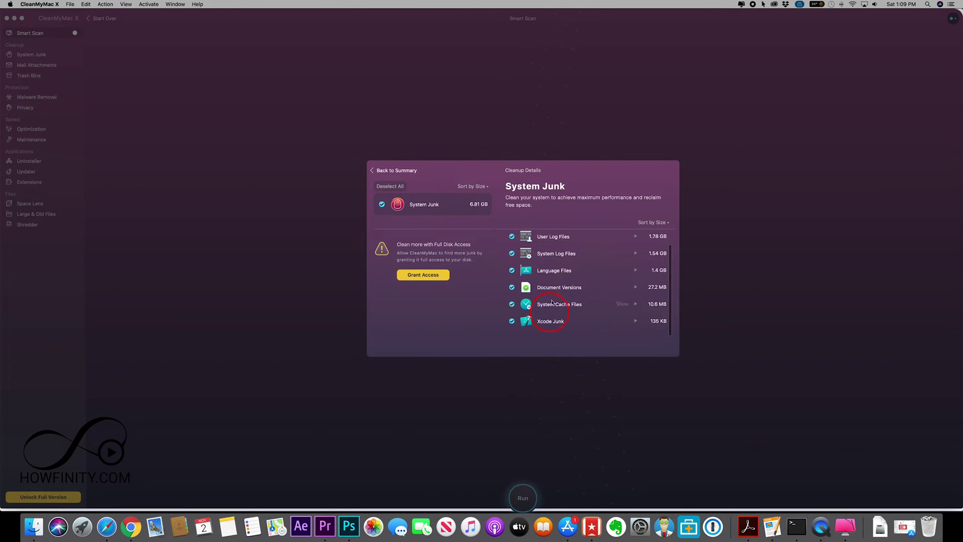
{"action": "scroll", "coordinate": [580, 264], "scroll_direction": "up", "scroll_amount": 1}
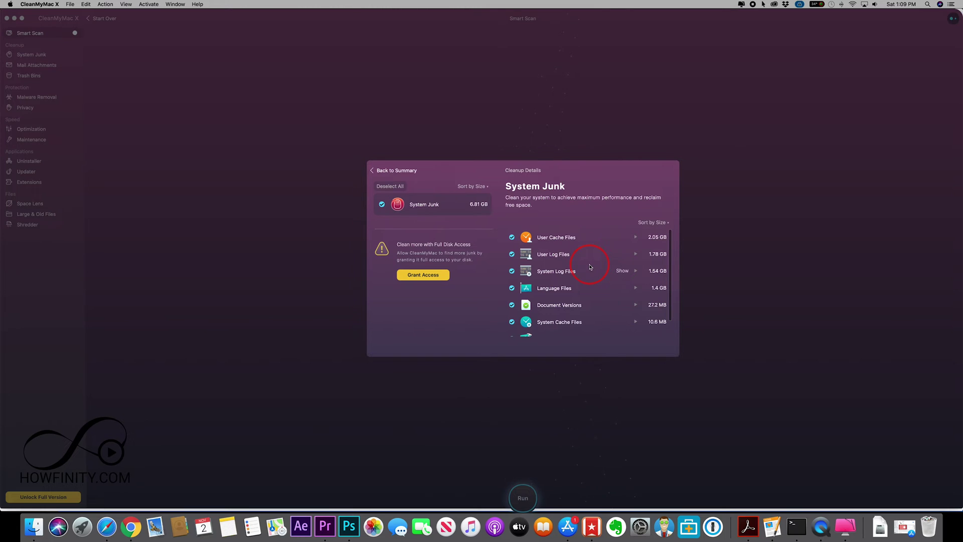
- Open the Full Disk Access instructions, play and pause the video, then go to Security & Privacy
{"action": "left_click", "coordinate": [422, 277]}
{"action": "left_click", "coordinate": [466, 268]}
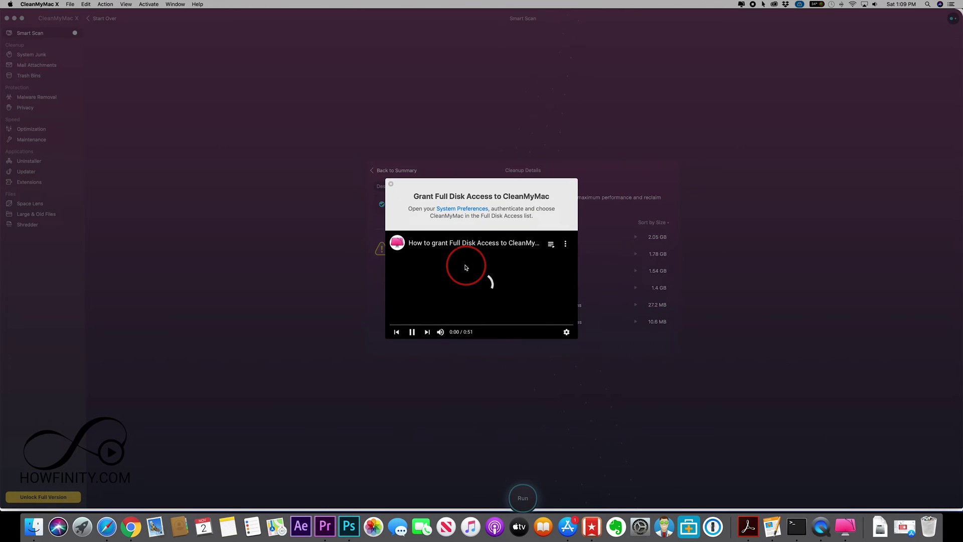
{"action": "left_click", "coordinate": [412, 332]}
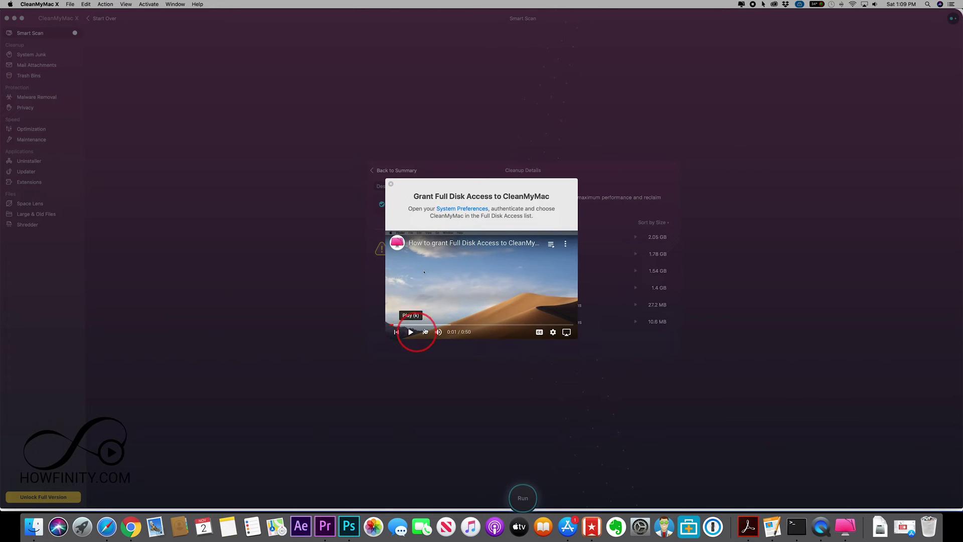
{"action": "left_click", "coordinate": [453, 212]}
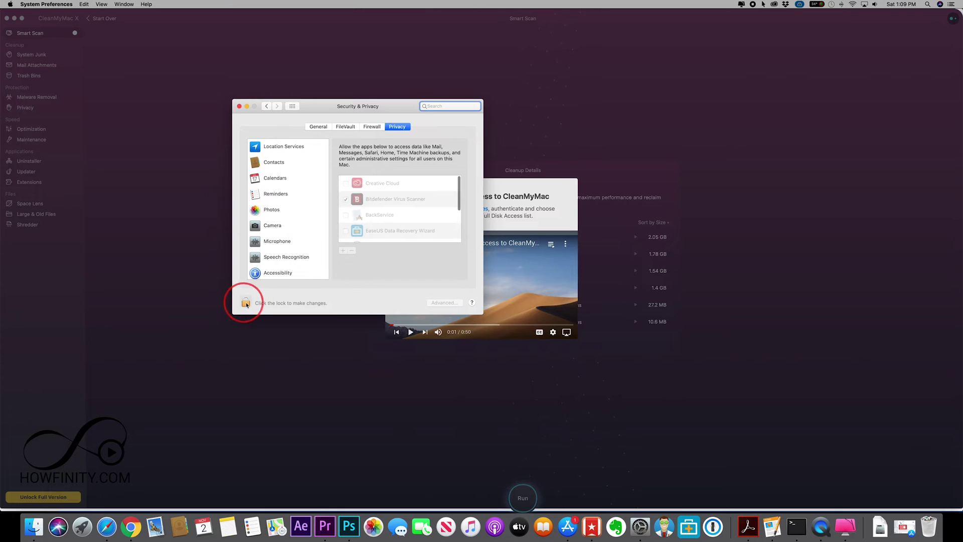
- Unlock Privacy settings, tick CleanMyMac X under Full Disk Access, and let the app quit
{"action": "left_click", "coordinate": [248, 304]}
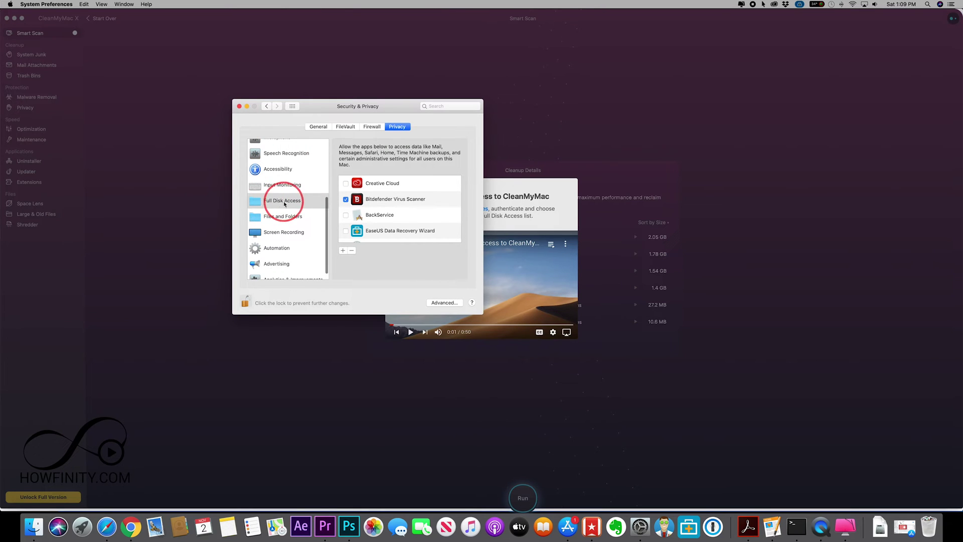
{"action": "left_click", "coordinate": [289, 203]}
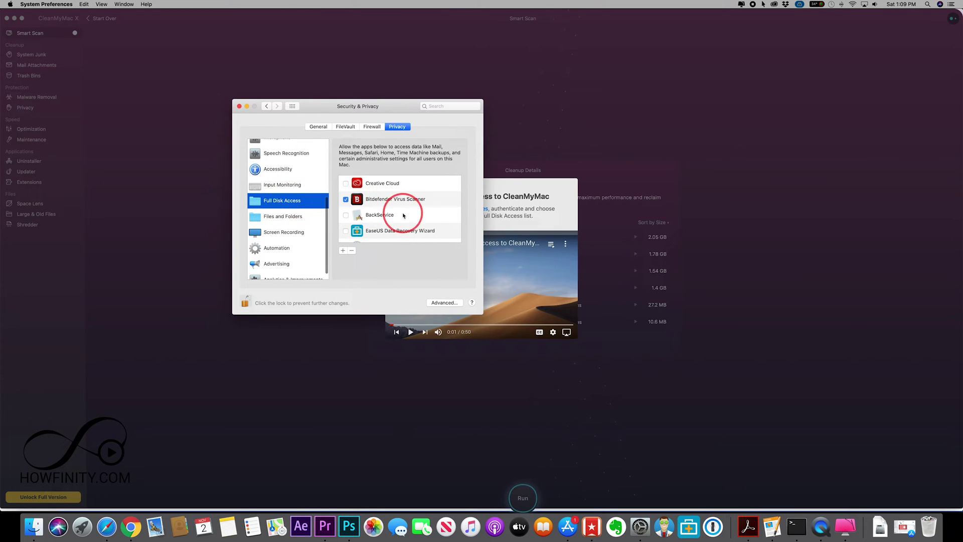
{"action": "scroll", "coordinate": [403, 215], "scroll_direction": "down", "scroll_amount": 4}
{"action": "scroll", "coordinate": [403, 215], "scroll_direction": "down", "scroll_amount": 1}
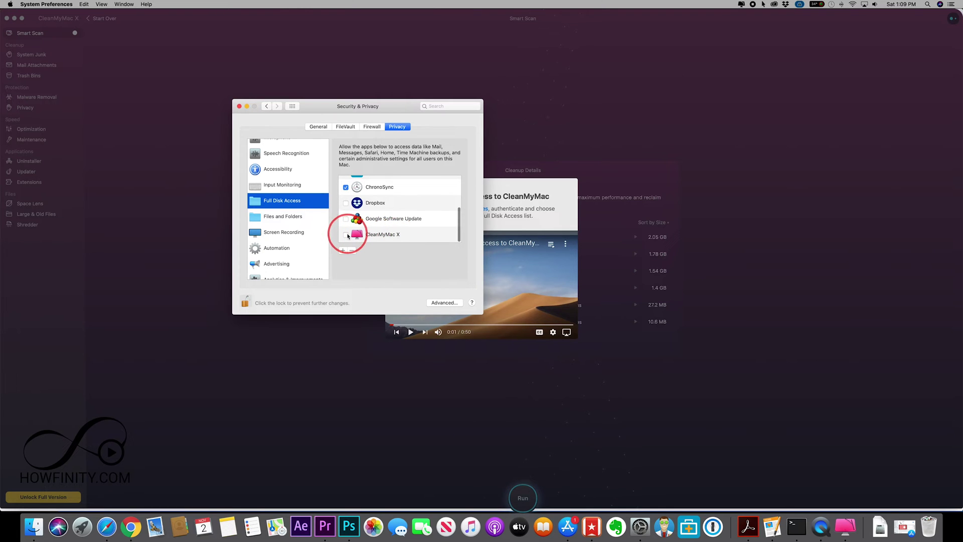
{"action": "left_click", "coordinate": [348, 237]}
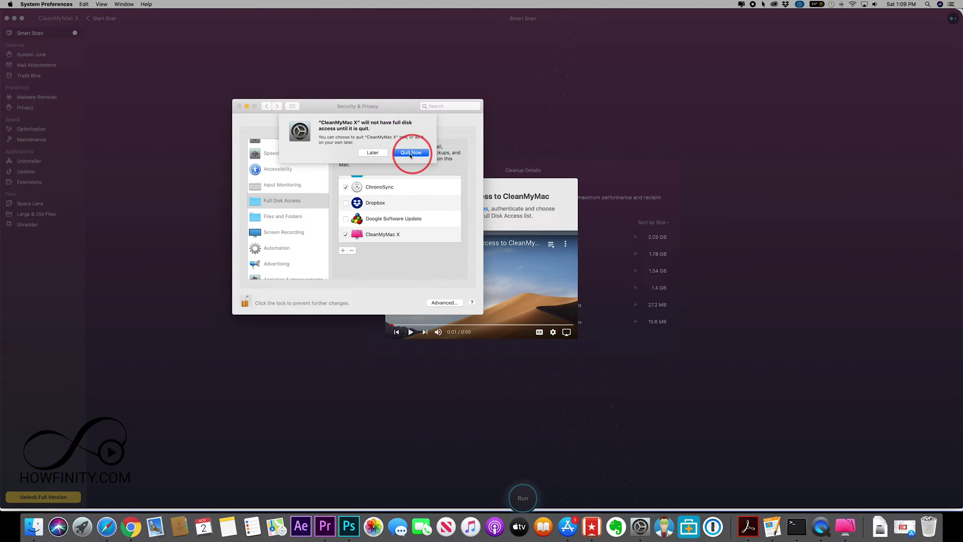
{"action": "left_click", "coordinate": [417, 153]}
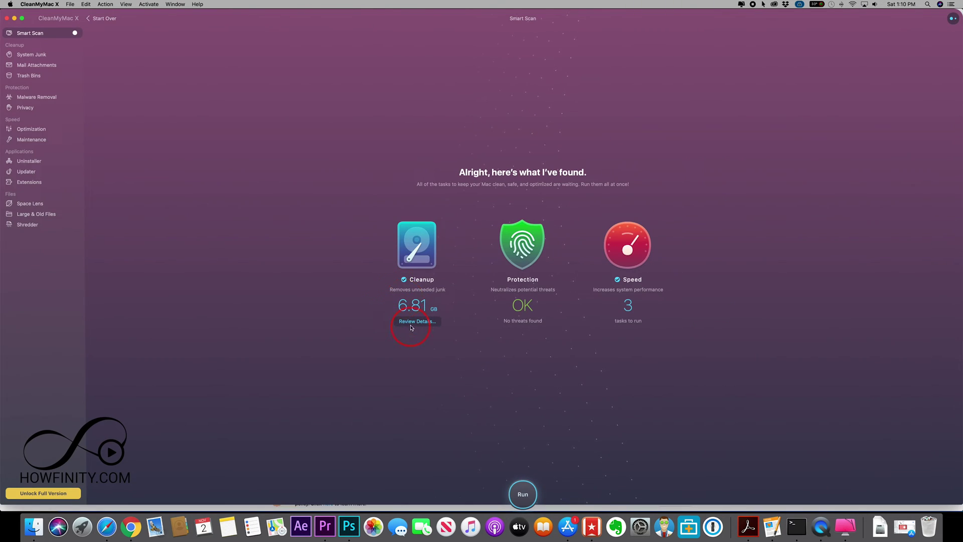
- Review the 6.81 GB junk details, then return to the scan summary
{"action": "left_click", "coordinate": [411, 322]}
{"action": "scroll", "coordinate": [515, 292], "scroll_direction": "down", "scroll_amount": 1}
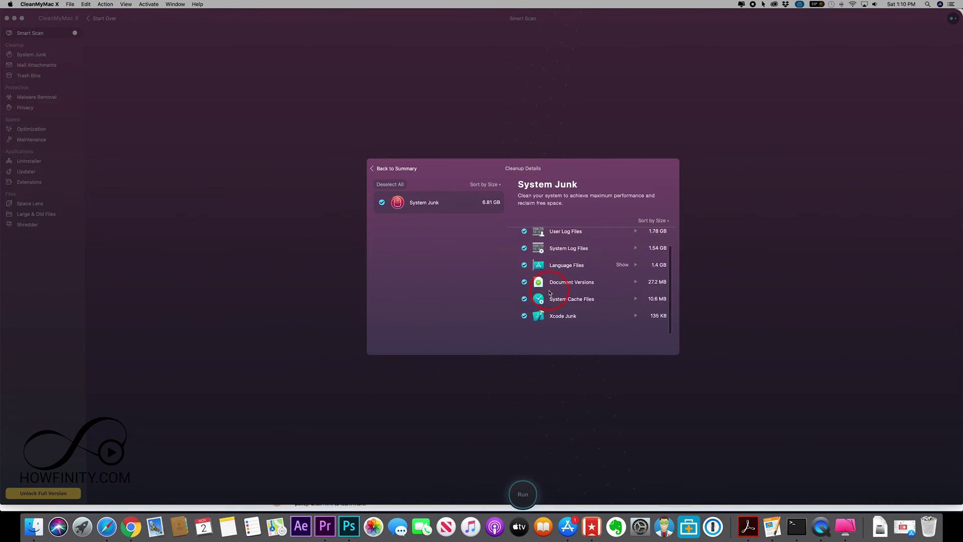
{"action": "left_click", "coordinate": [395, 169]}
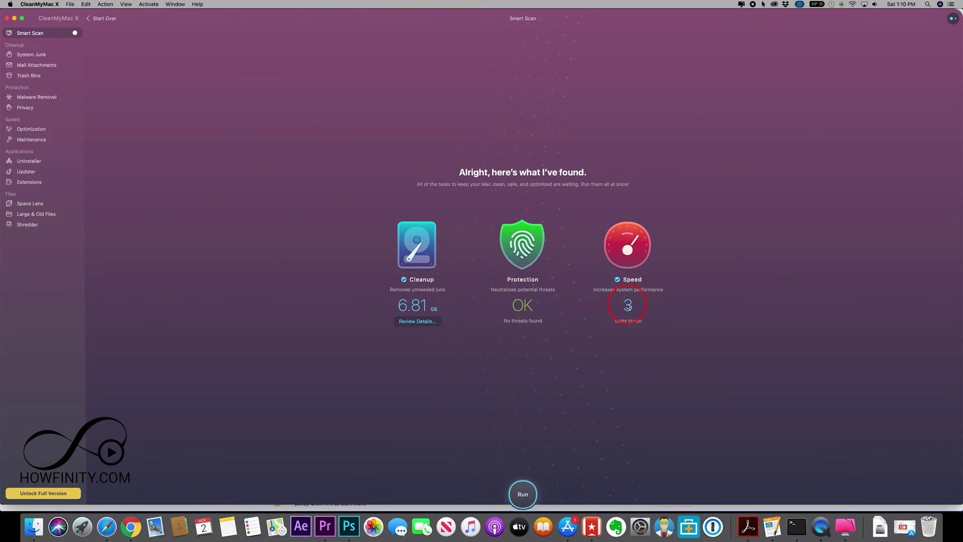
- Tick Free Up RAM so all three Speed tasks are included
{"action": "mouse_move", "coordinate": [627, 306]}
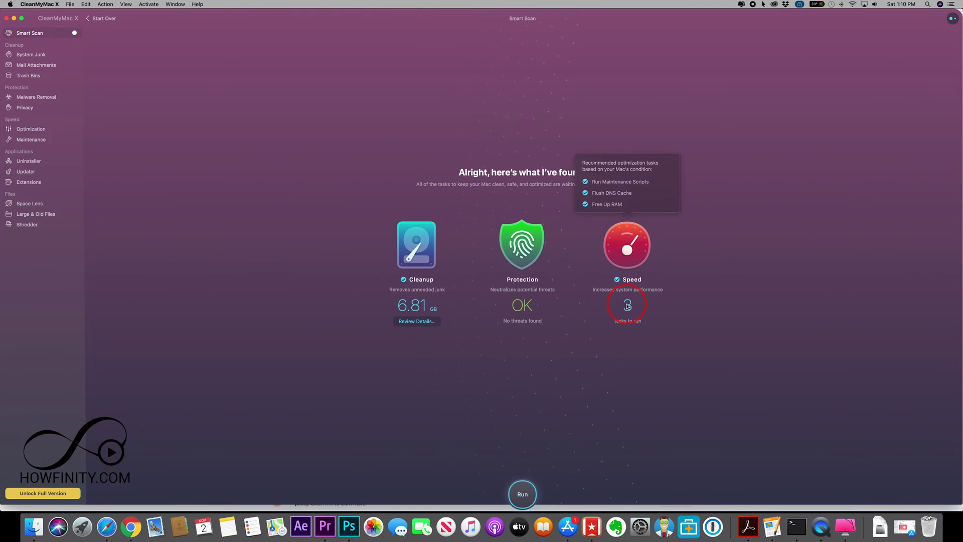
{"action": "left_click", "coordinate": [585, 205]}
{"action": "left_click", "coordinate": [299, 254]}
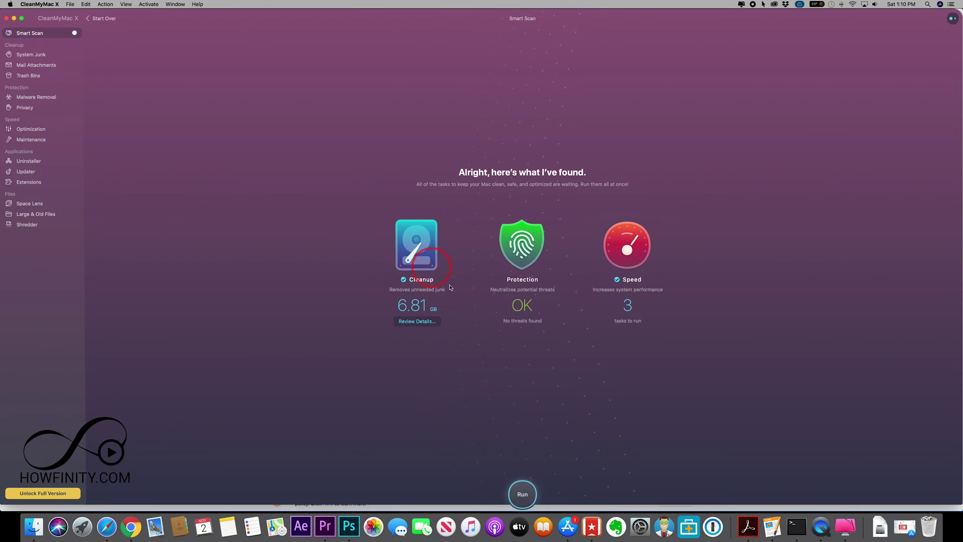
- Run the cleanup, quit Safari and Google Chrome, and enter the account password to install the helper
{"action": "left_click", "coordinate": [522, 495]}
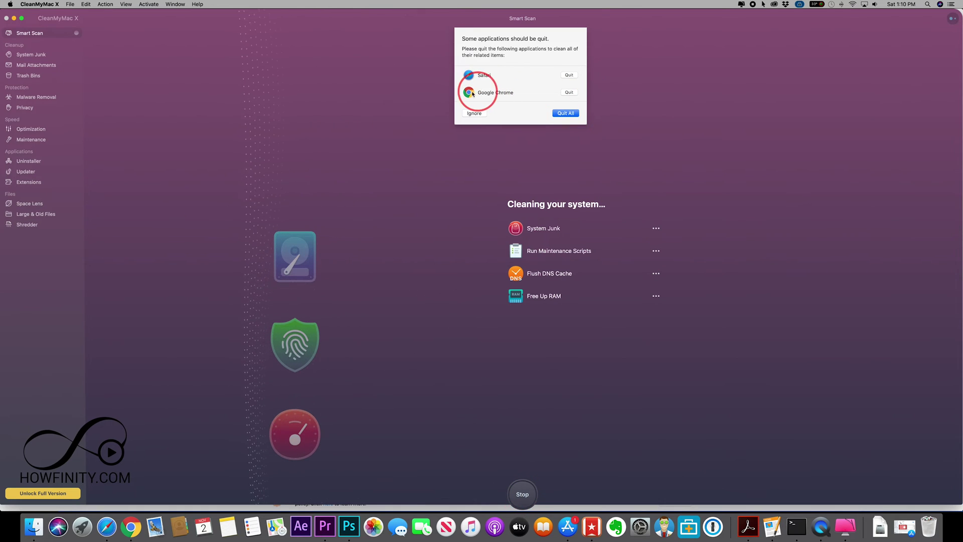
{"action": "left_click", "coordinate": [568, 76]}
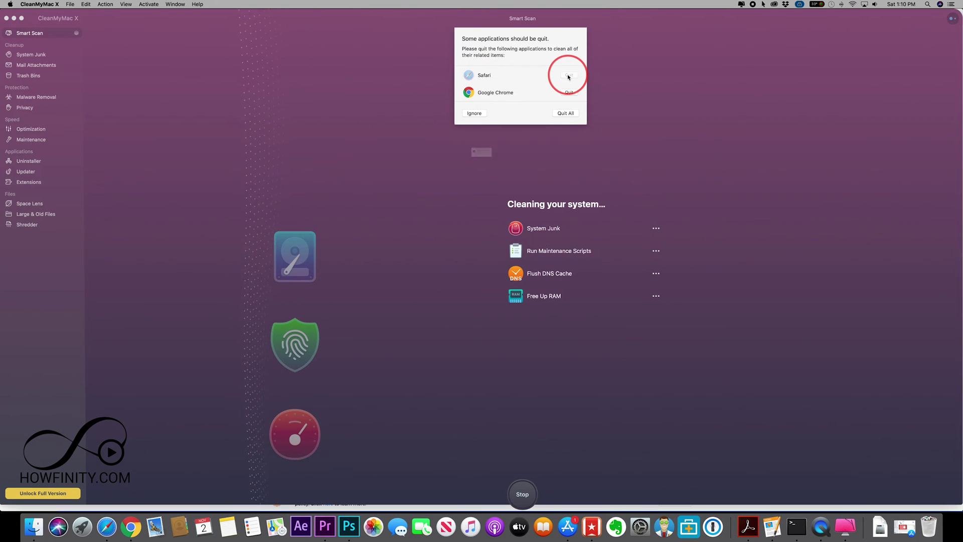
{"action": "left_click", "coordinate": [535, 174]}
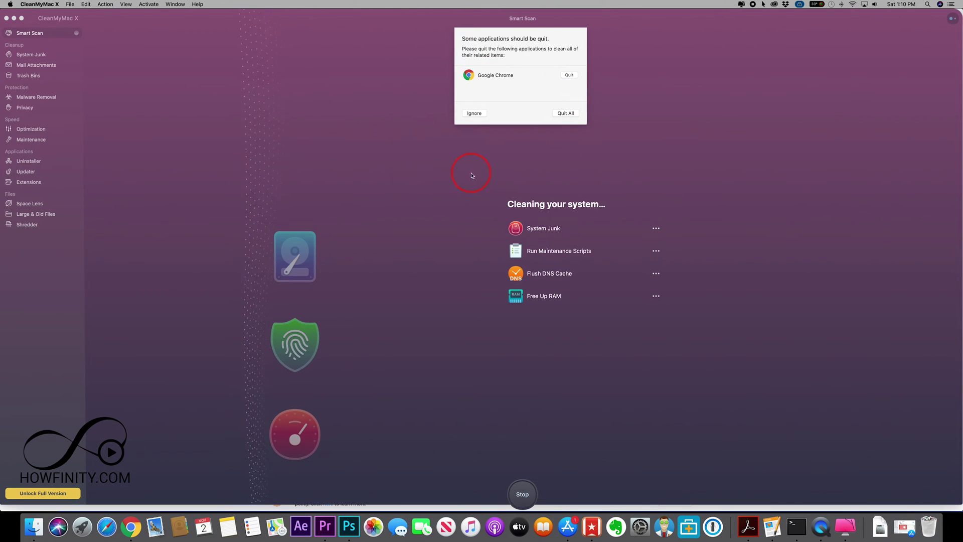
{"action": "left_click", "coordinate": [569, 75]}
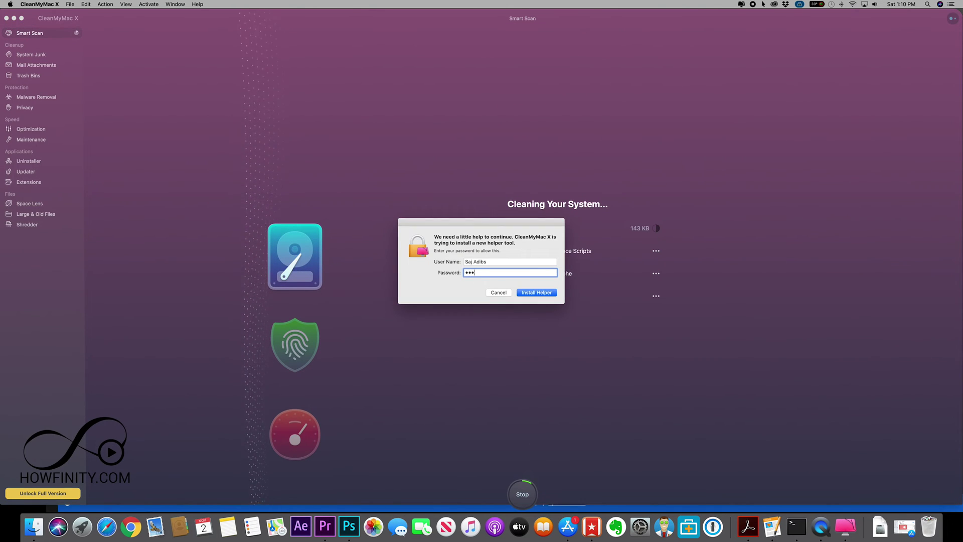
{"action": "key", "text": "Return"}
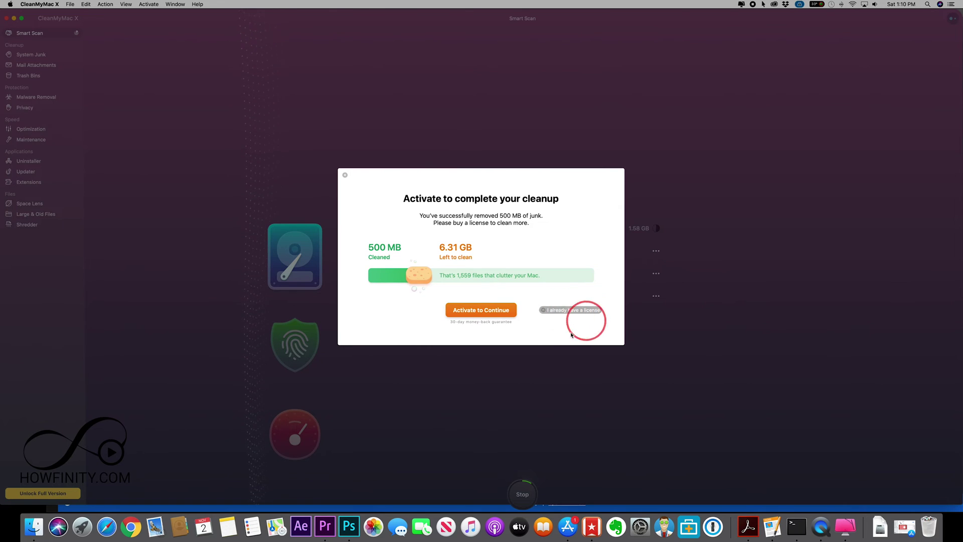
- Close the 'Activate to complete your cleanup' prompt so the 1.58 GB cleanup completes
{"action": "left_click", "coordinate": [344, 175]}
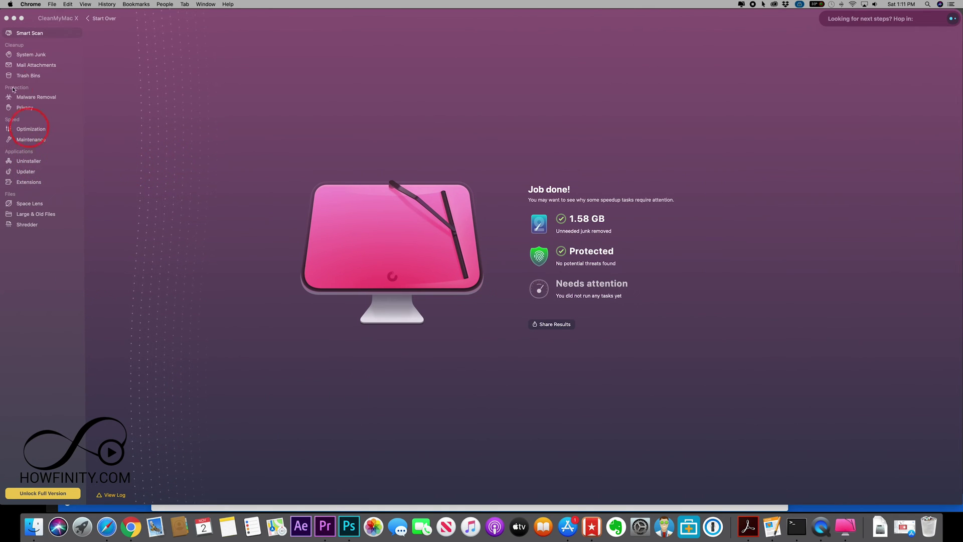
- Browse Uninstaller, list all 4 Updater updates including Xcode 11.2, then return to the overview
{"action": "left_click", "coordinate": [27, 162]}
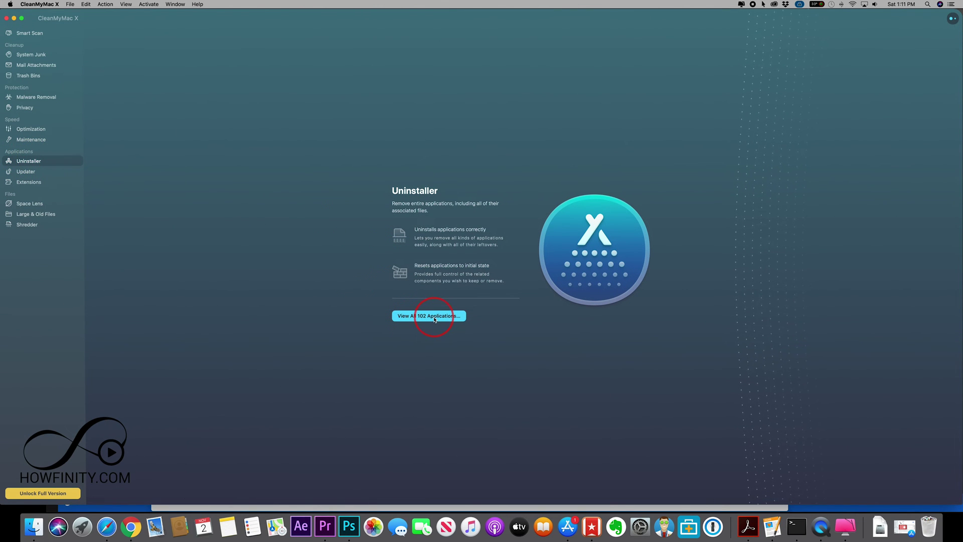
{"action": "left_click", "coordinate": [23, 171]}
{"action": "left_click", "coordinate": [424, 318]}
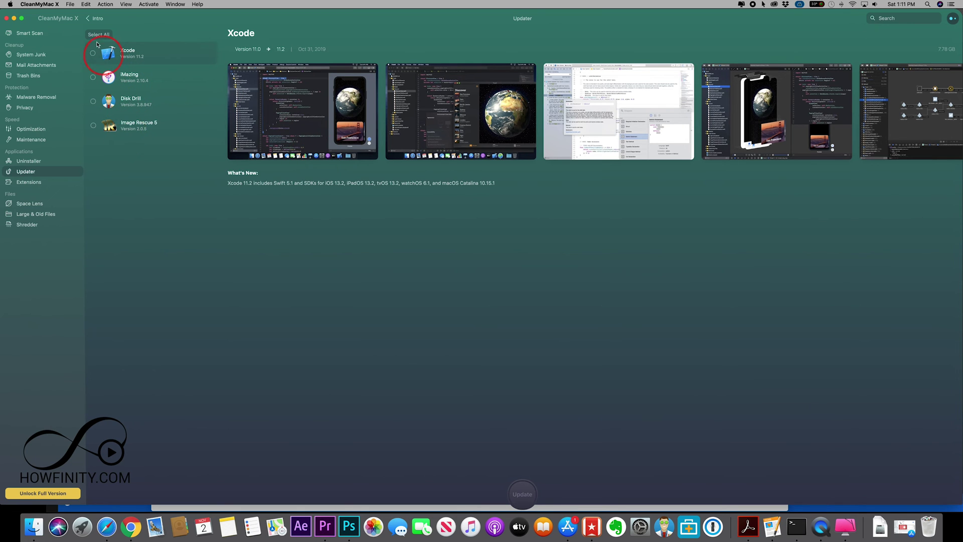
{"action": "left_click", "coordinate": [96, 18]}
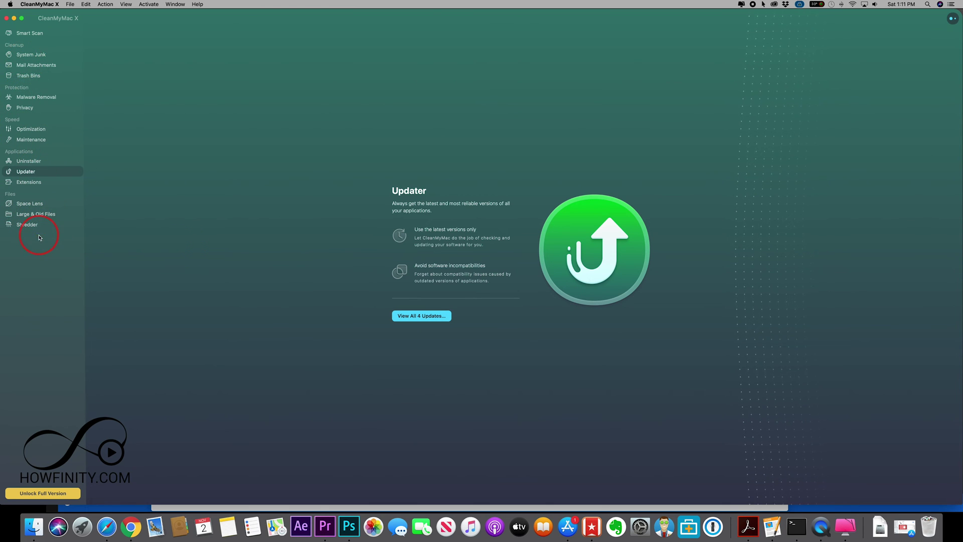
- Open the MacPaw online store page for buying a CleanMyMac X license via Unlock Full Version
{"action": "left_click", "coordinate": [45, 491]}
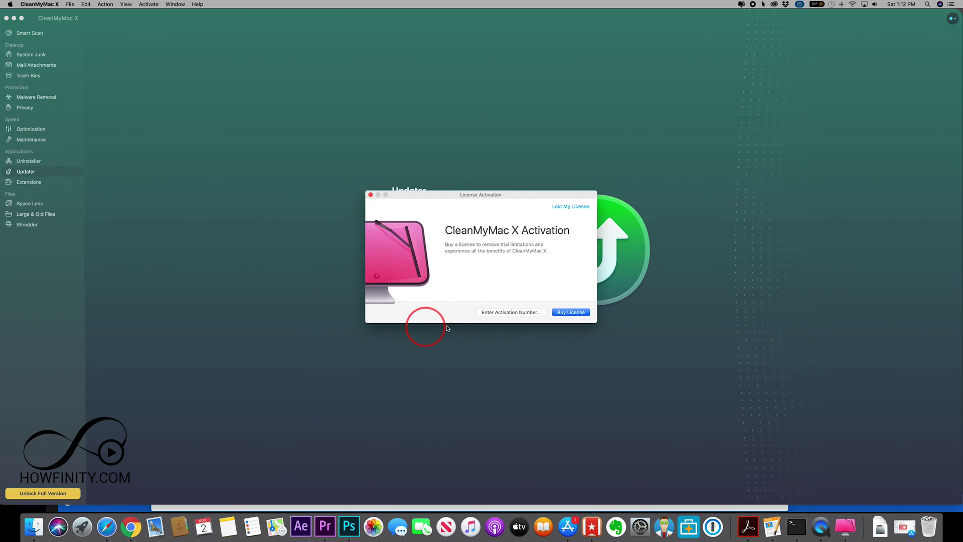
{"action": "left_click", "coordinate": [560, 313]}
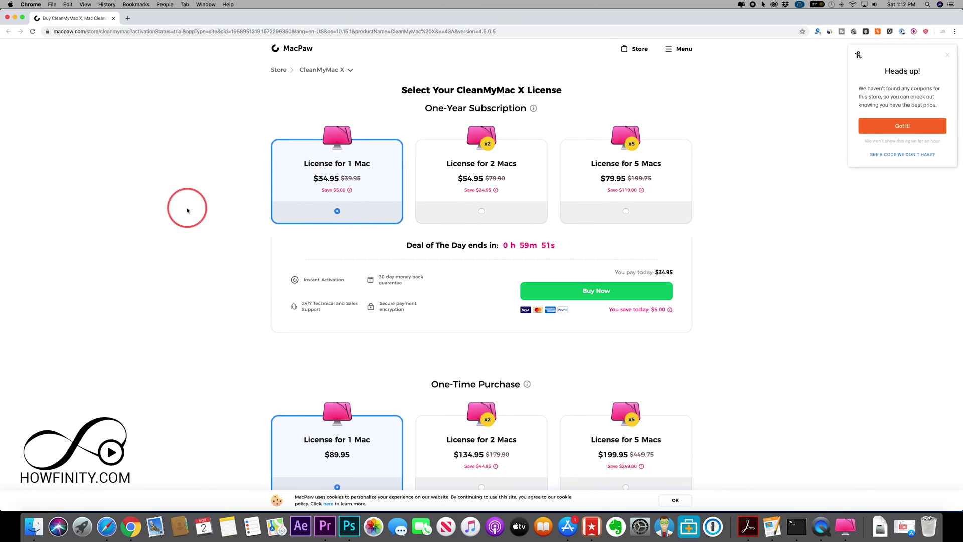
- Compare one-year plans from $34.95 with one-time purchase from $89.95, then return to the 1.58 GB Job done summary
{"action": "scroll", "coordinate": [187, 210], "scroll_direction": "down", "scroll_amount": 3}
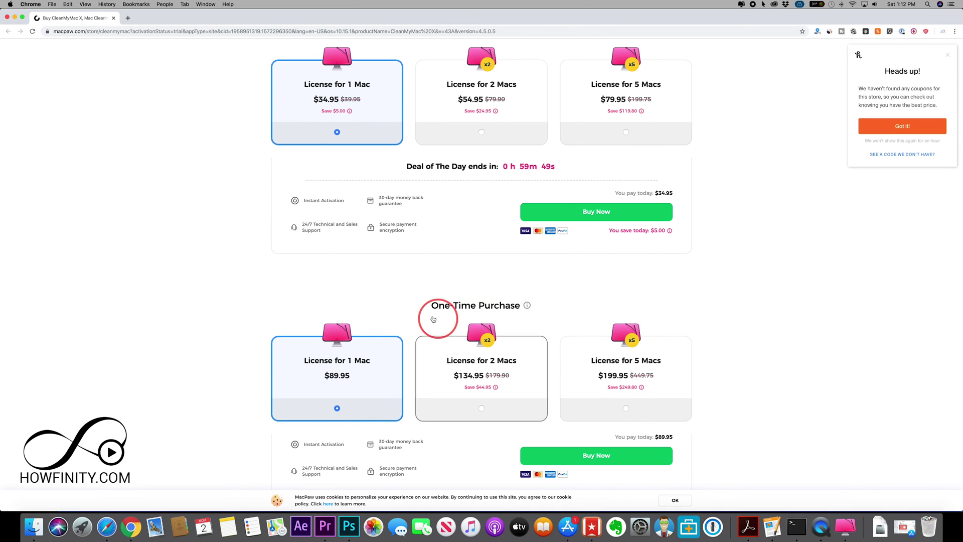
{"action": "scroll", "coordinate": [309, 346], "scroll_direction": "up", "scroll_amount": 3}
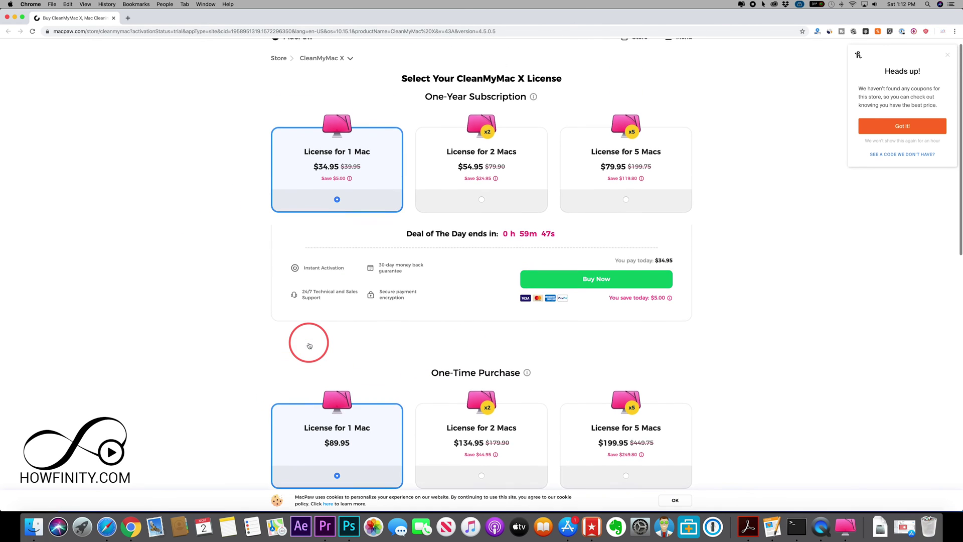
{"action": "scroll", "coordinate": [206, 323], "scroll_direction": "down", "scroll_amount": 4}
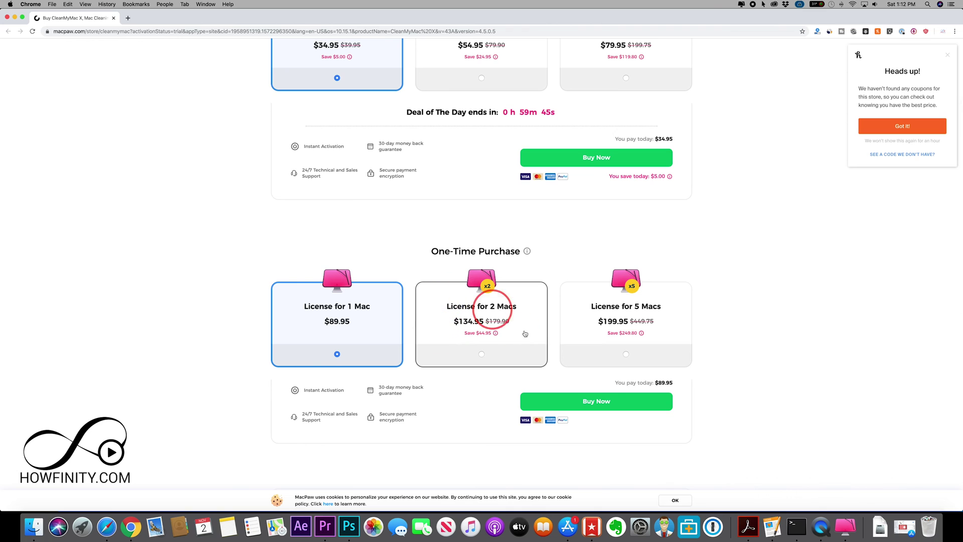
{"action": "scroll", "coordinate": [282, 262], "scroll_direction": "up", "scroll_amount": 4}
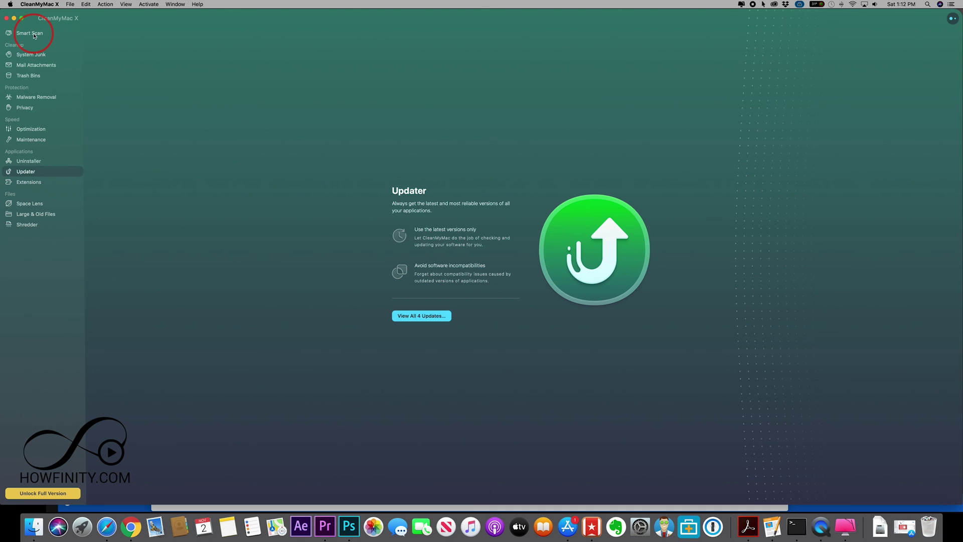
{"action": "left_click", "coordinate": [30, 33]}
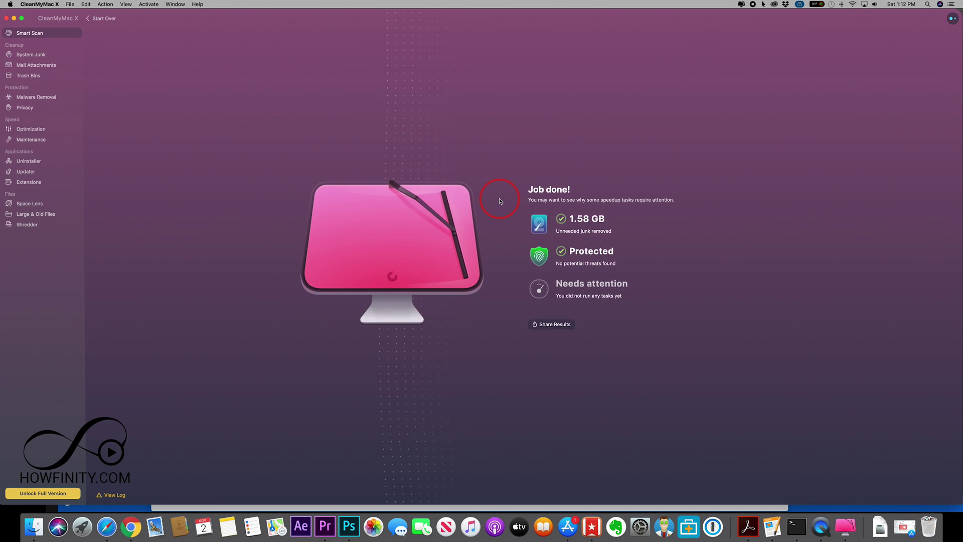